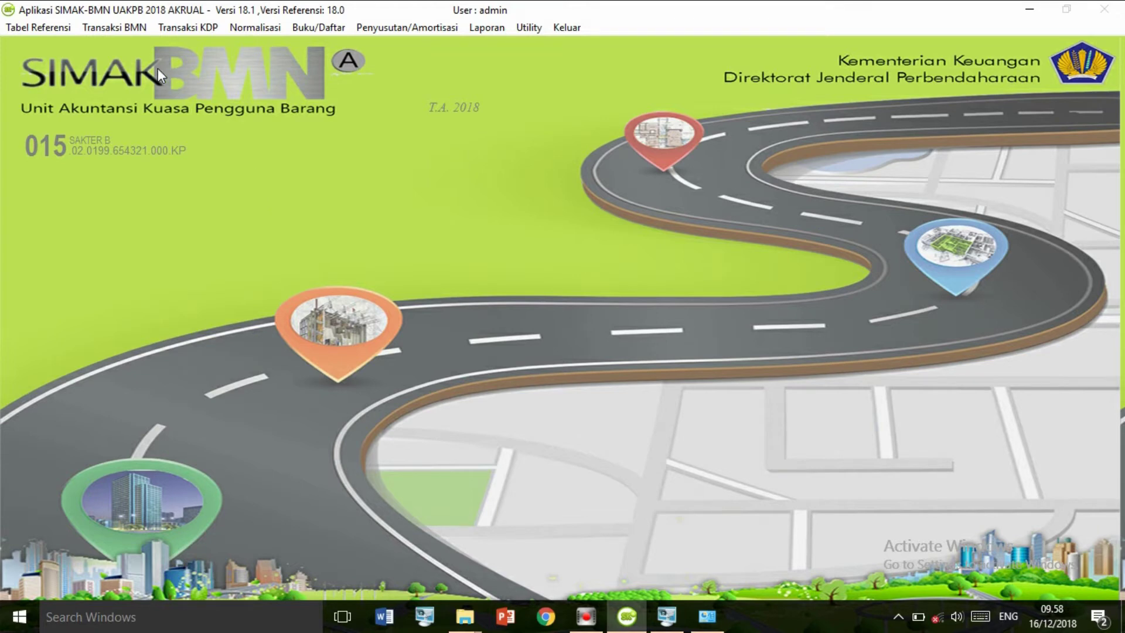
Start a new record under Penerimaan Aset Dari Pengembangan Aset Renovasi in the Perubahan BMN transactions.
left_click(134, 30)
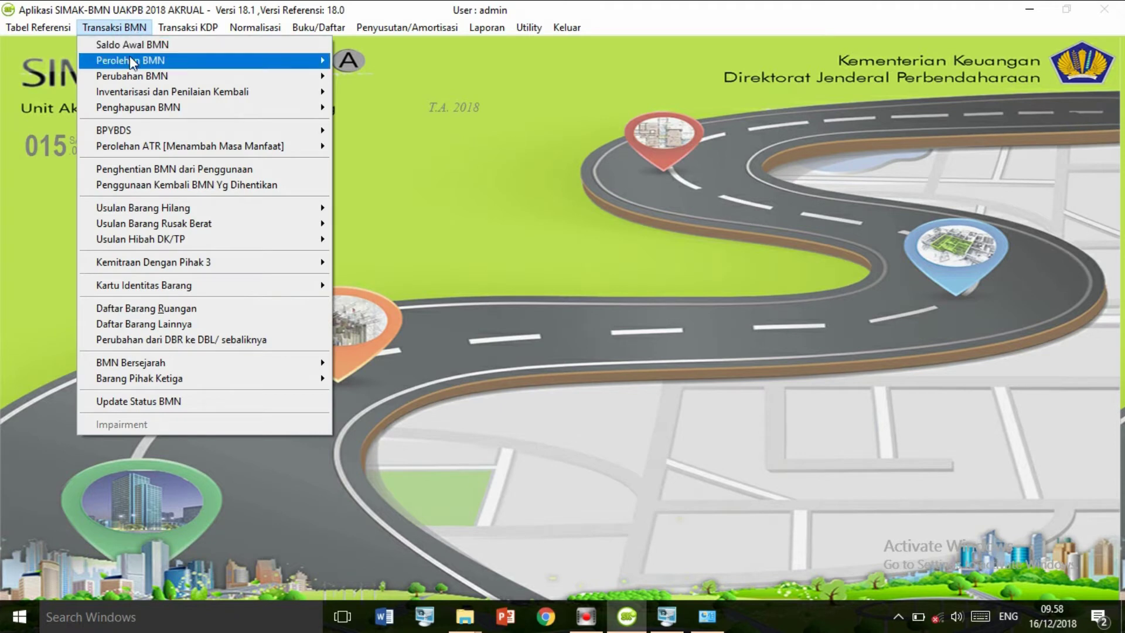
mouse_move(146, 78)
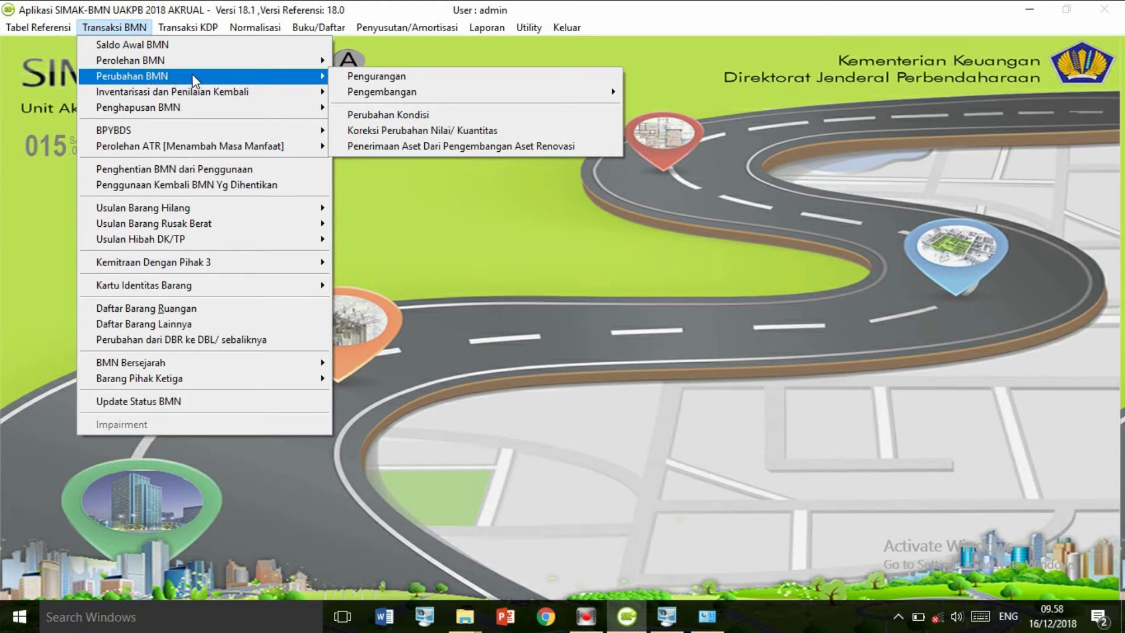
left_click(393, 147)
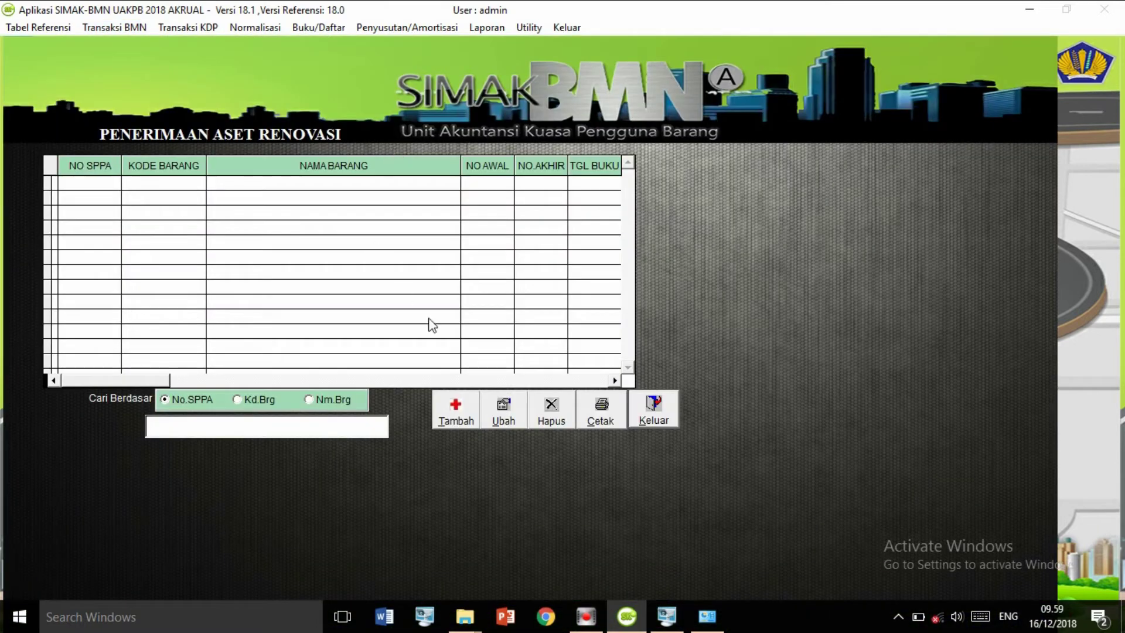
left_click(458, 415)
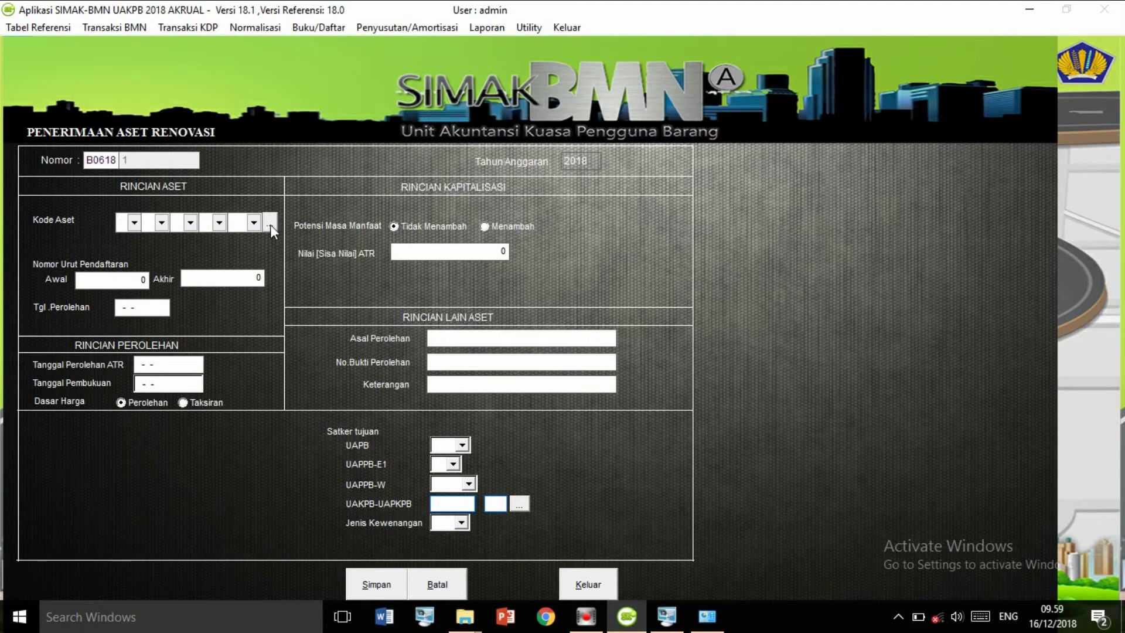
left_click(269, 224)
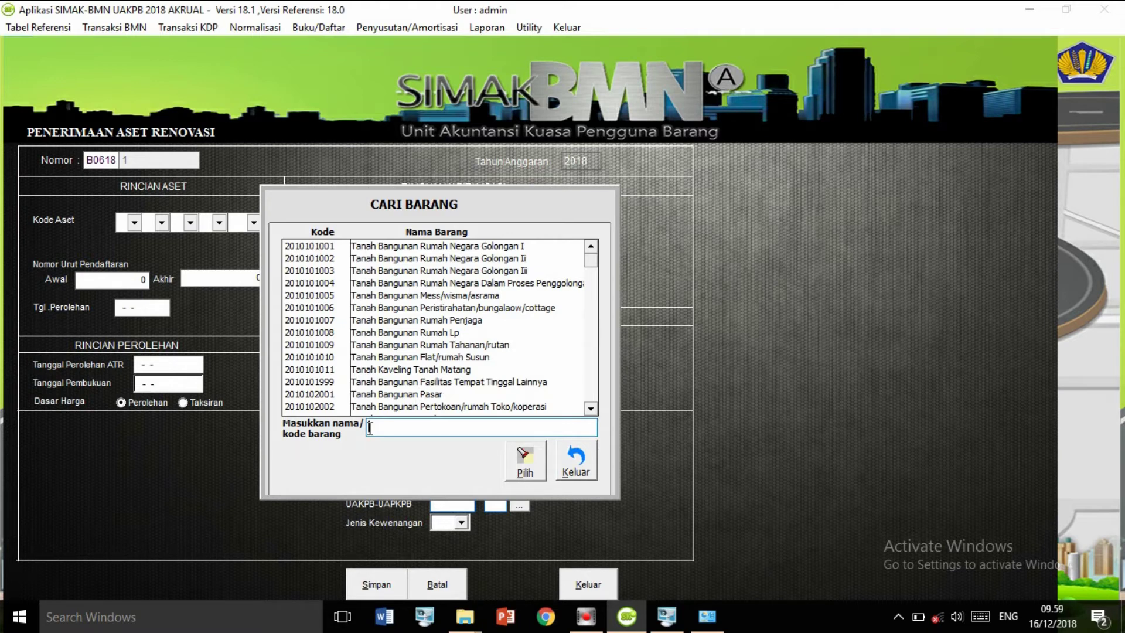
type("erman")
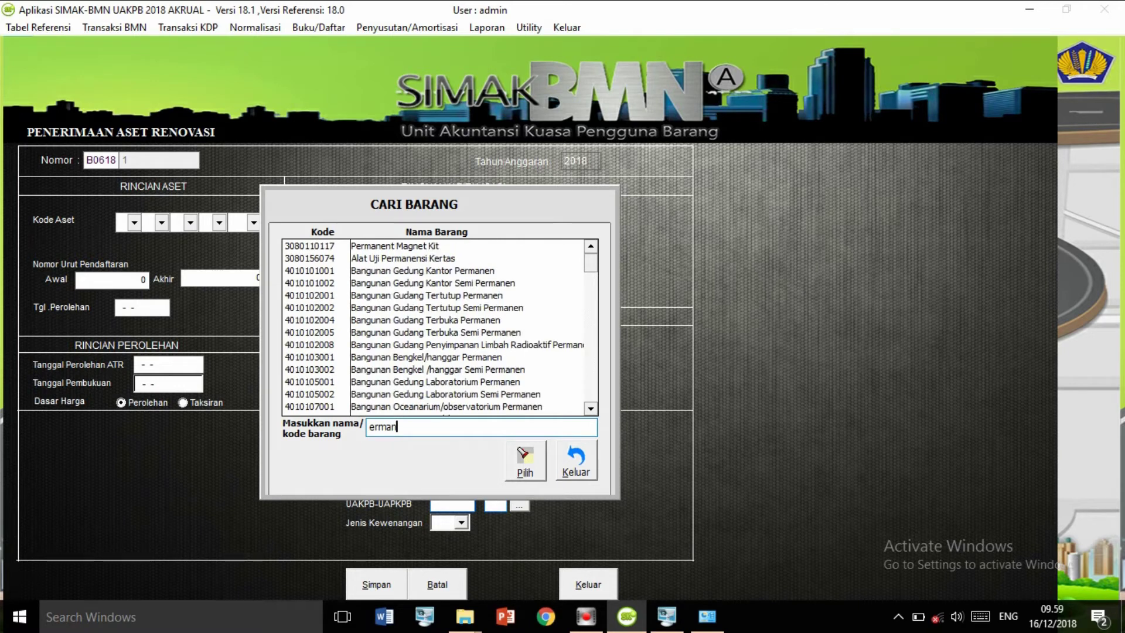
left_click(456, 271)
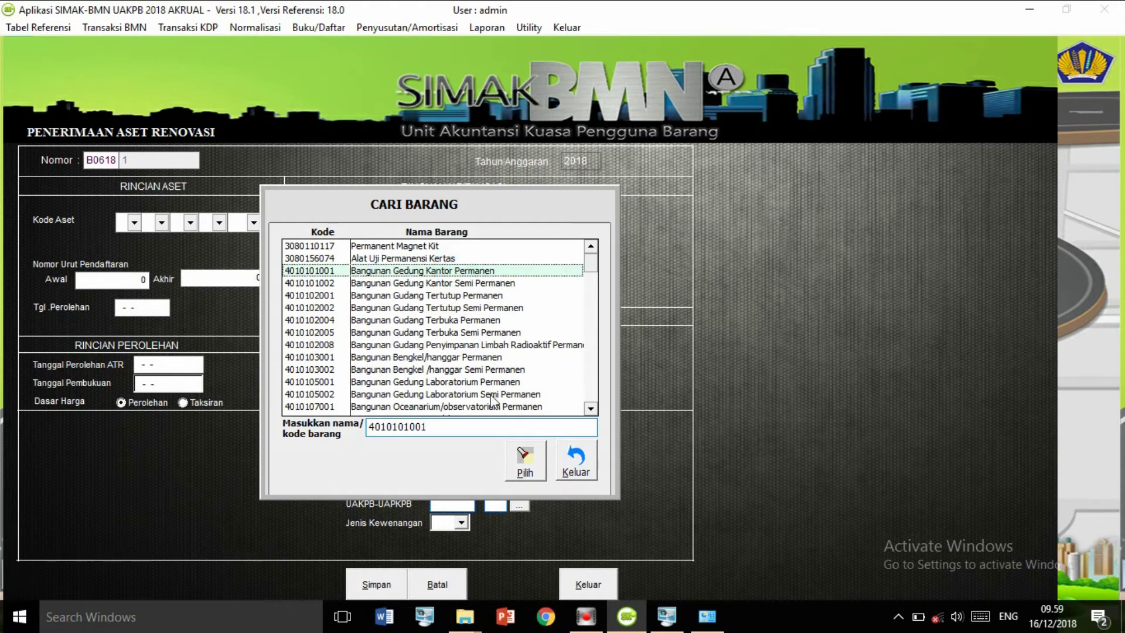
left_click(527, 465)
Set both the first and last asset registration numbers (Nomor Urut Pendaftaran Awal and Akhir) to 2.
type("2")
key("Tab")
type("2")
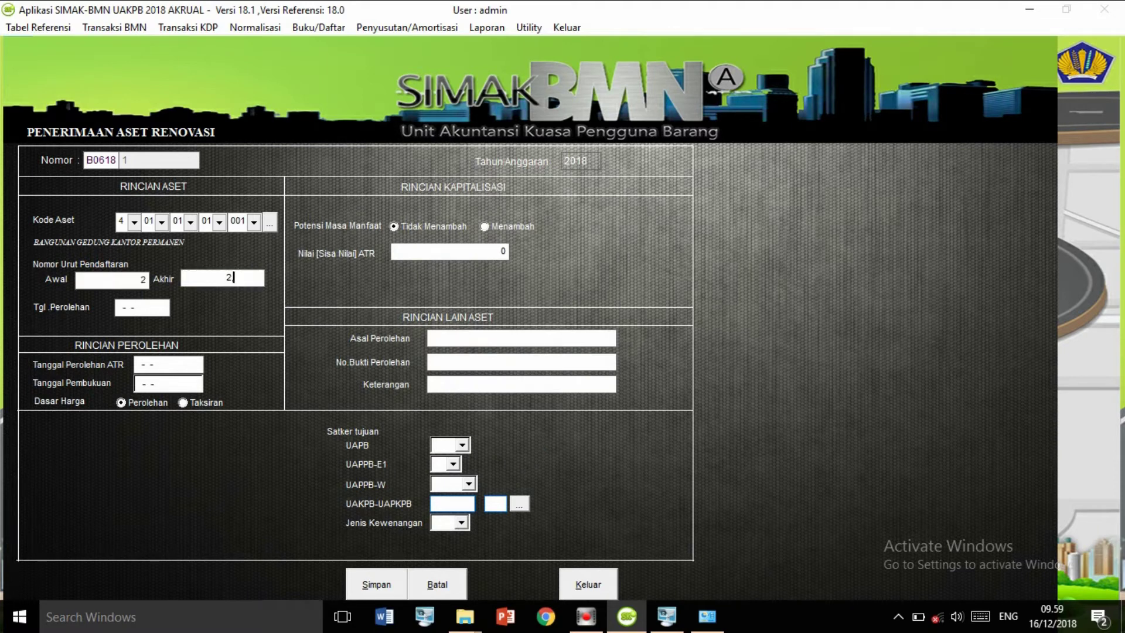
key("Tab")
Set the ATR acquisition date to 10-08-2018 and the booking date (Tanggal Pembukuan) to 11-08-2018.
type("10-0")
type("8")
type("2018")
key("Tab")
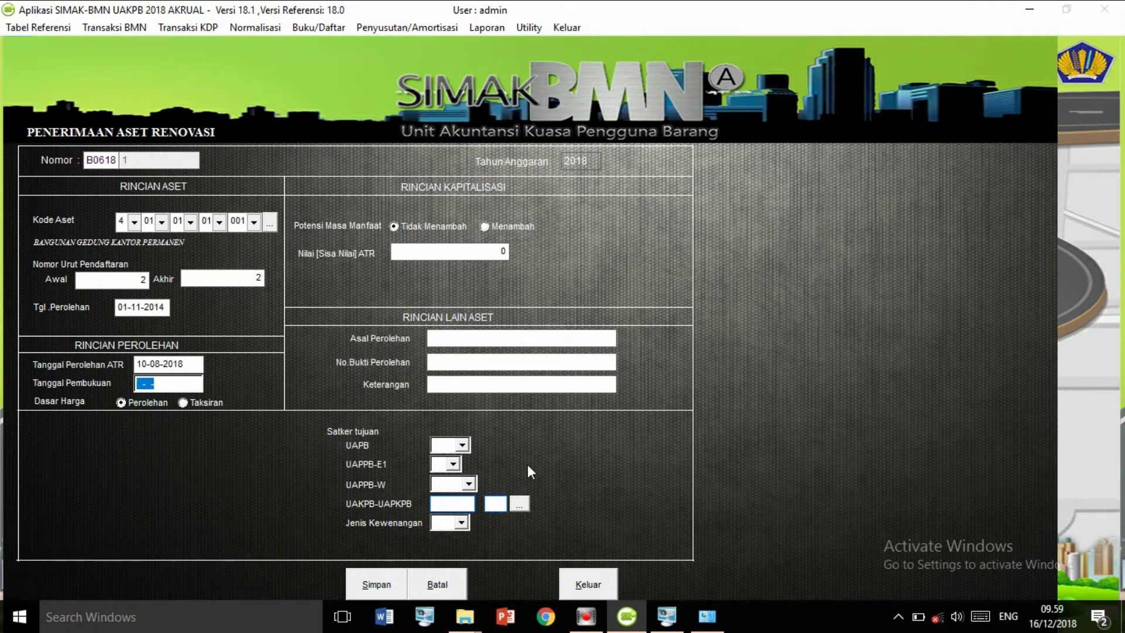
type("11-0")
type("8-")
type("2018")
key("Tab")
key("Tab")
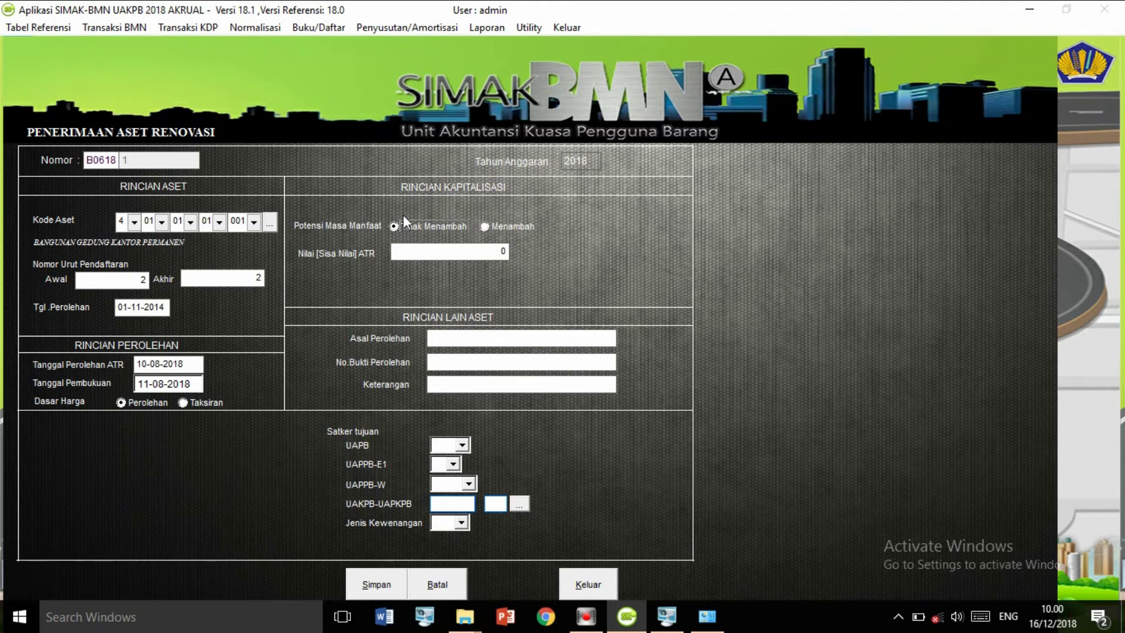
Set the ATR value (Nilai [Sisa Nilai] ATR) to 1,100,000,000.
key("Tab")
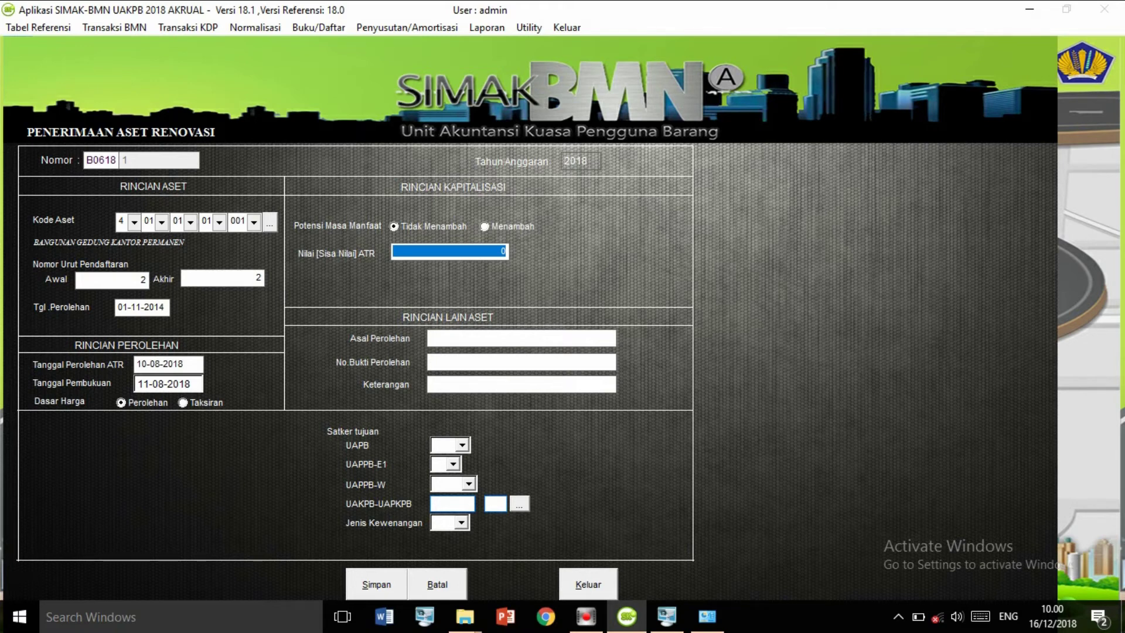
type("11")
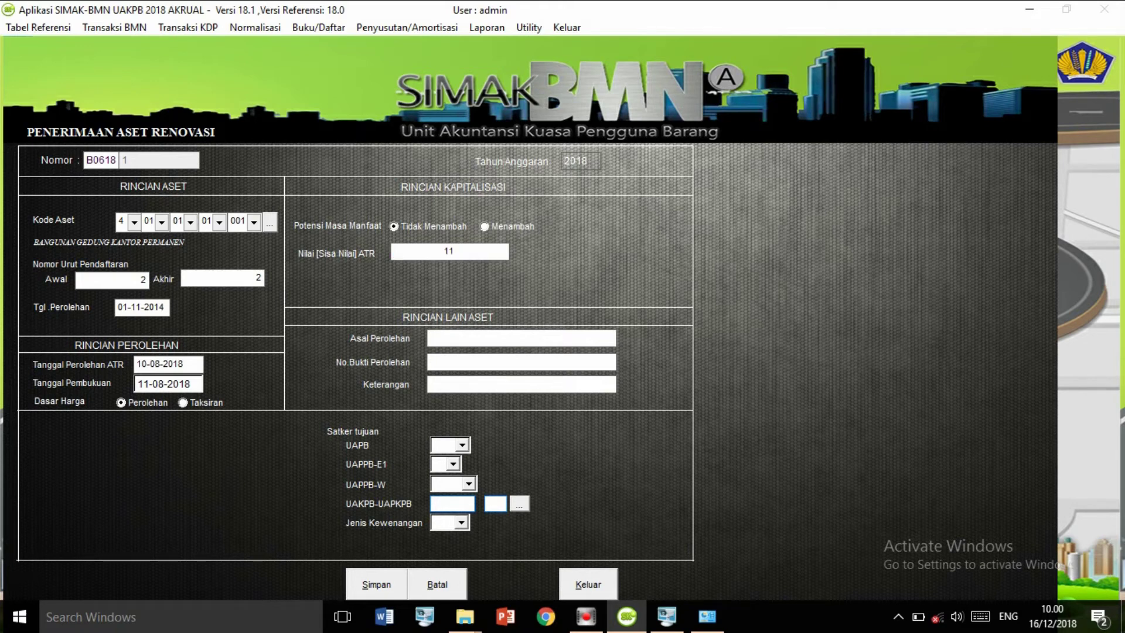
type("0,000,000,0")
key("Tab")
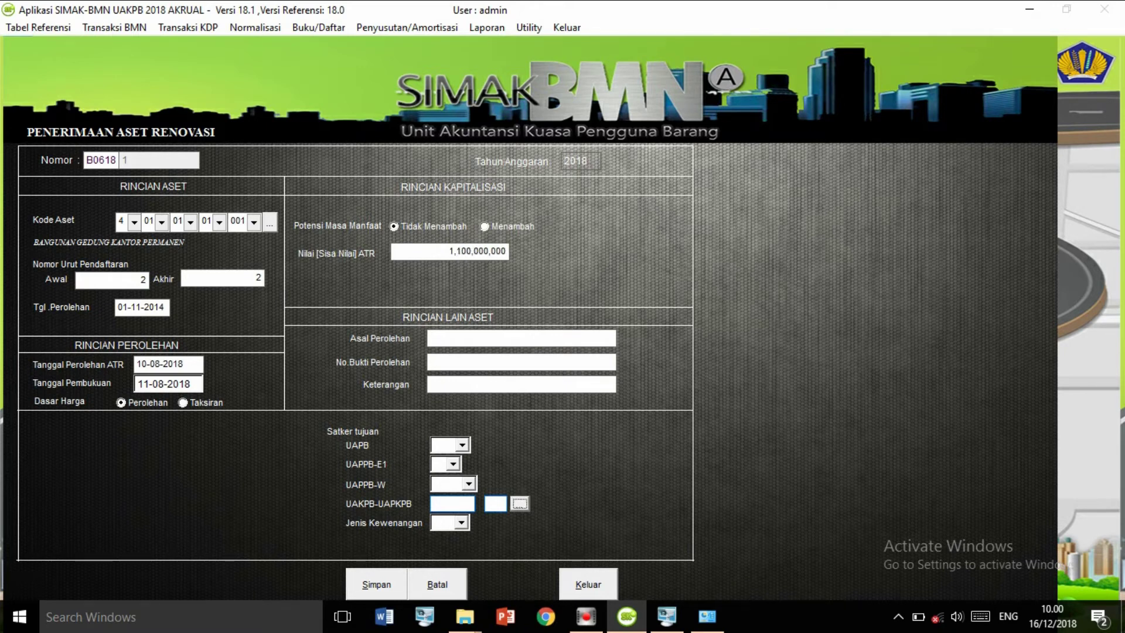
Enter SATKER A as the acquisition source (Asal Perolehan) and BAST/003/2018 as the acquisition document number.
key("Tab")
type("SATKER A")
key("Tab")
type("BAST")
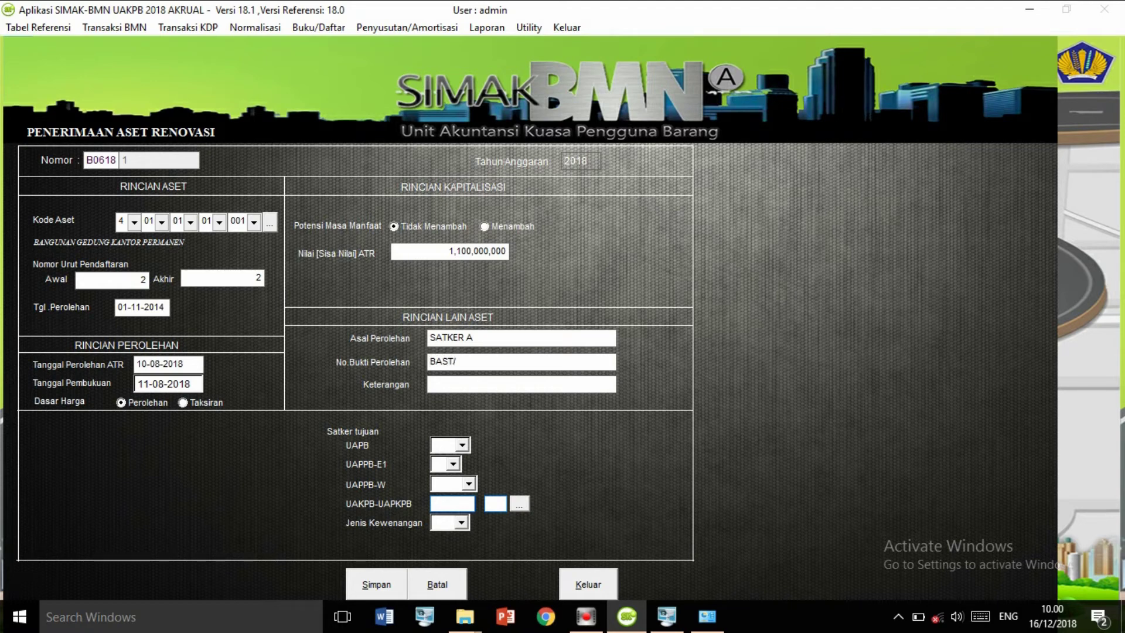
type("/003/2018")
key("Tab")
key("Tab")
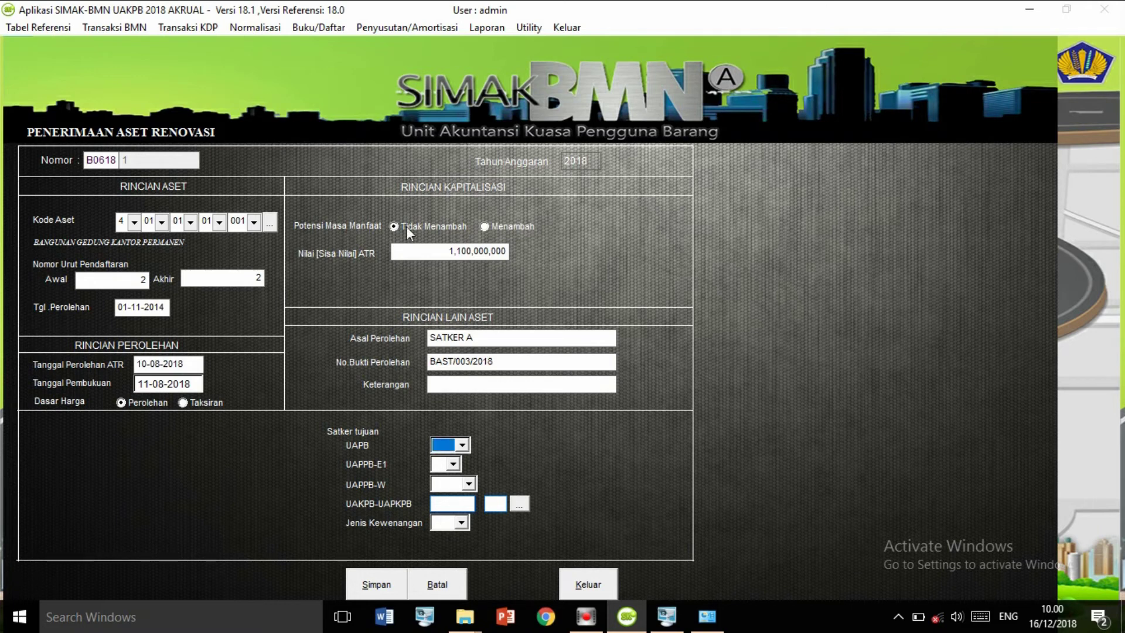
Fill in the Keterangan description with "pemasangan partisi dan pemambahan kamar man".
left_click(432, 383)
type("pemasangan par")
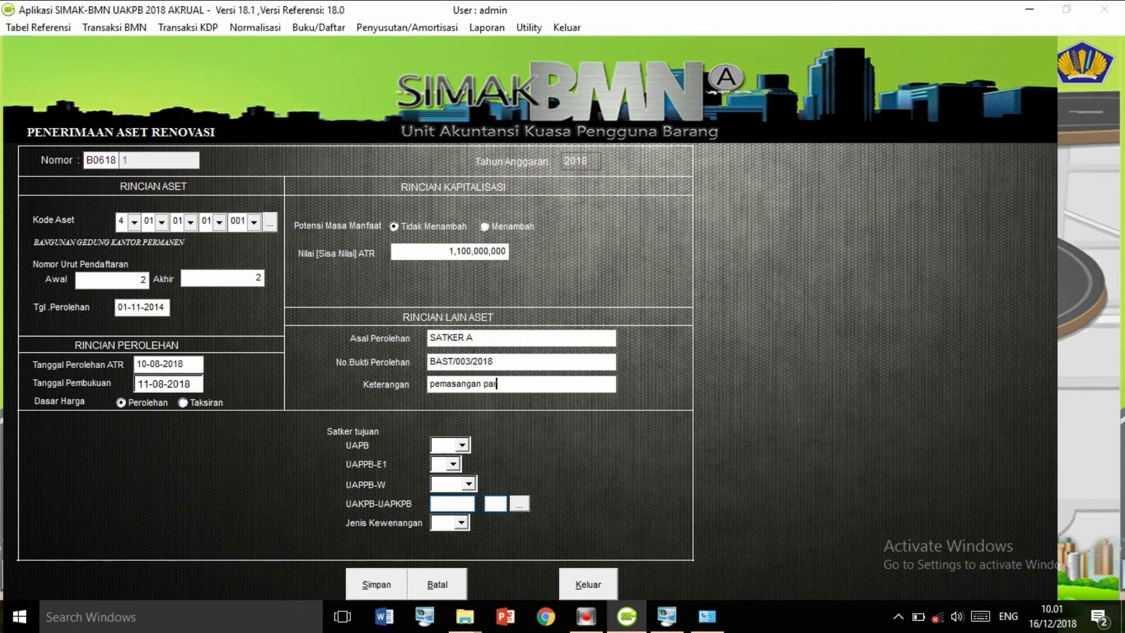
type("tisi dan pemambahan kamar man")
key("Tab")
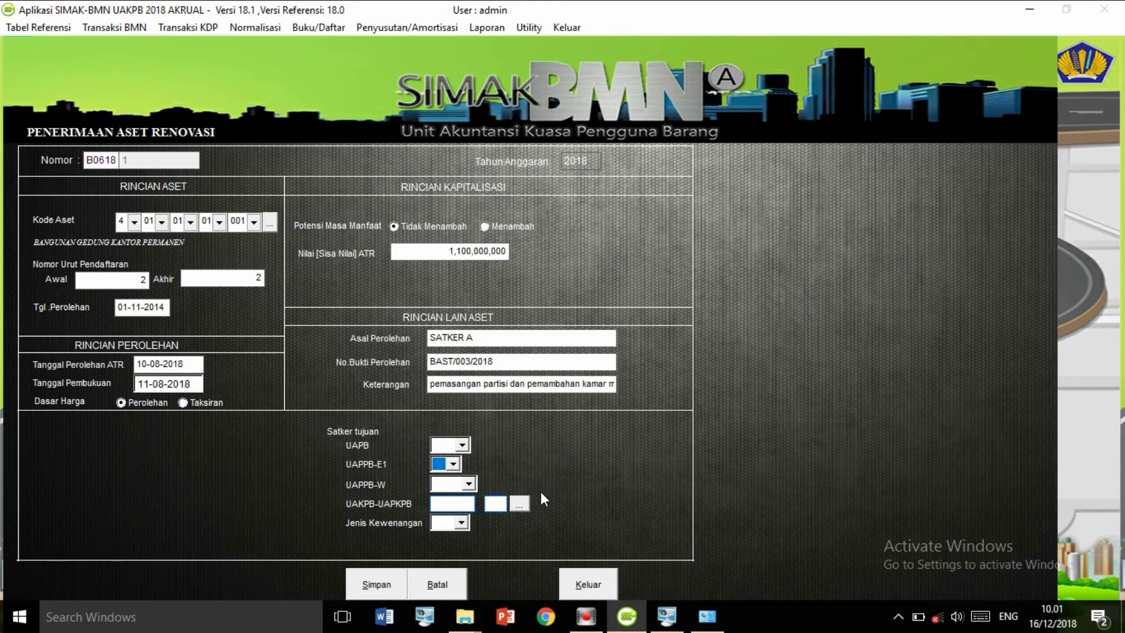
Choose SATKER A from the work unit code list as the Satker tujuan.
left_click(519, 504)
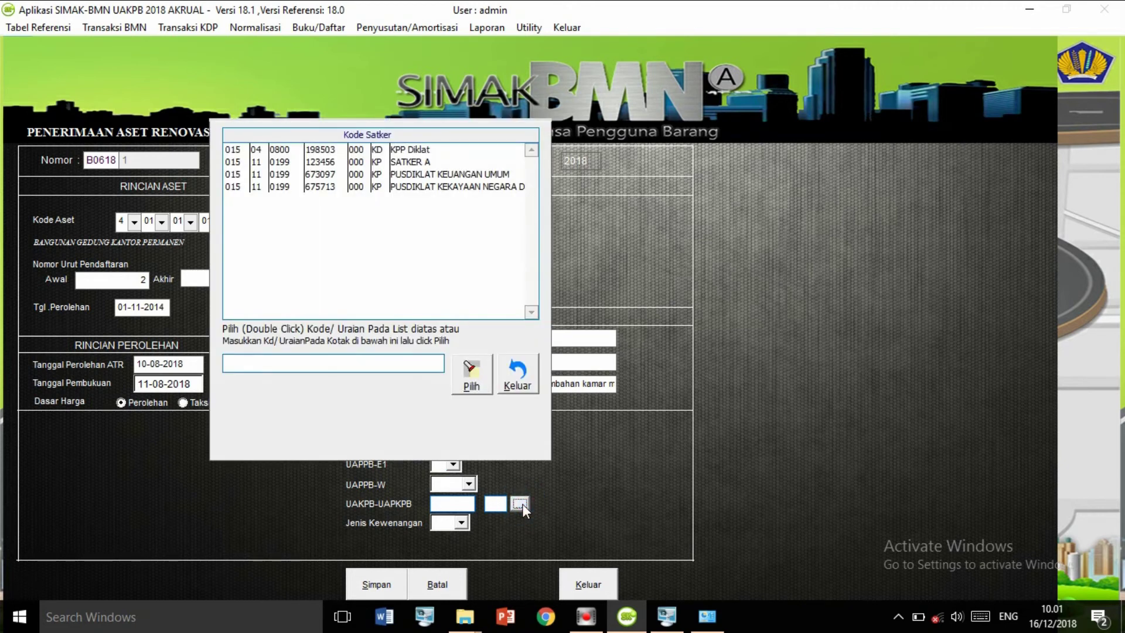
left_click(403, 162)
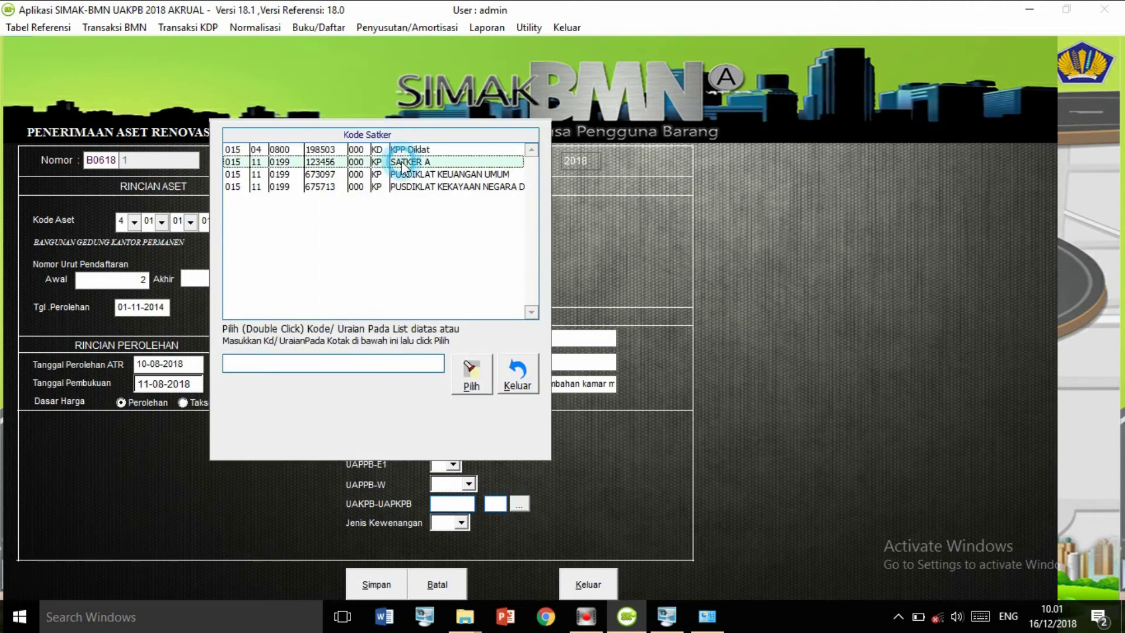
double_click(403, 162)
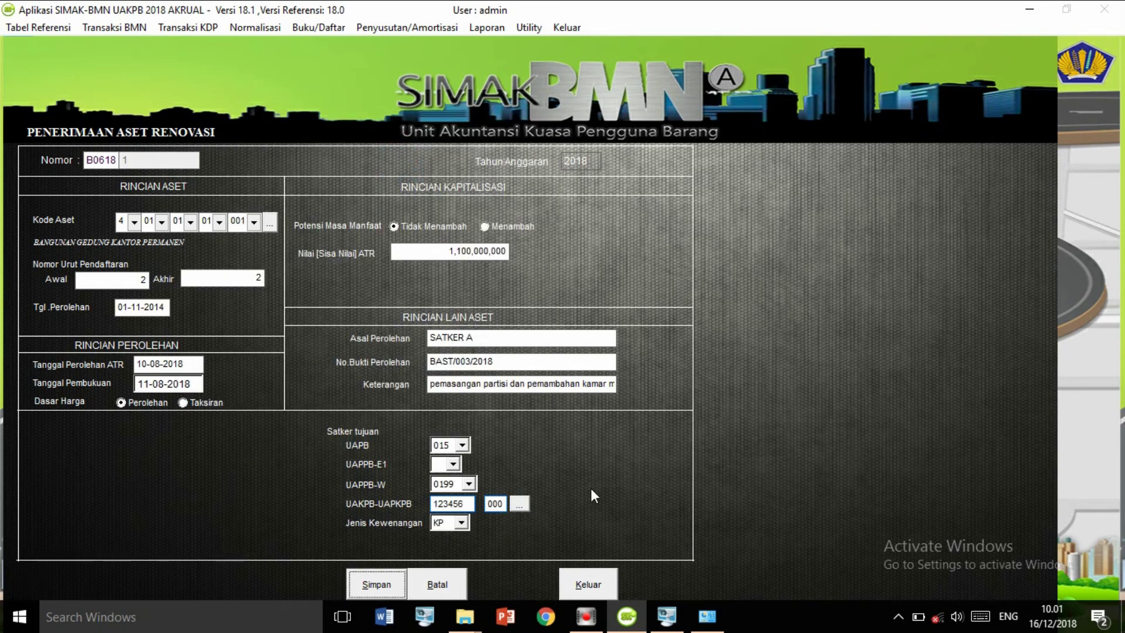
Set UAPPB-E1 to 11, Badan Pendidikan dan Pelatihan Keuangan, and save the renovation asset receipt.
left_click(454, 465)
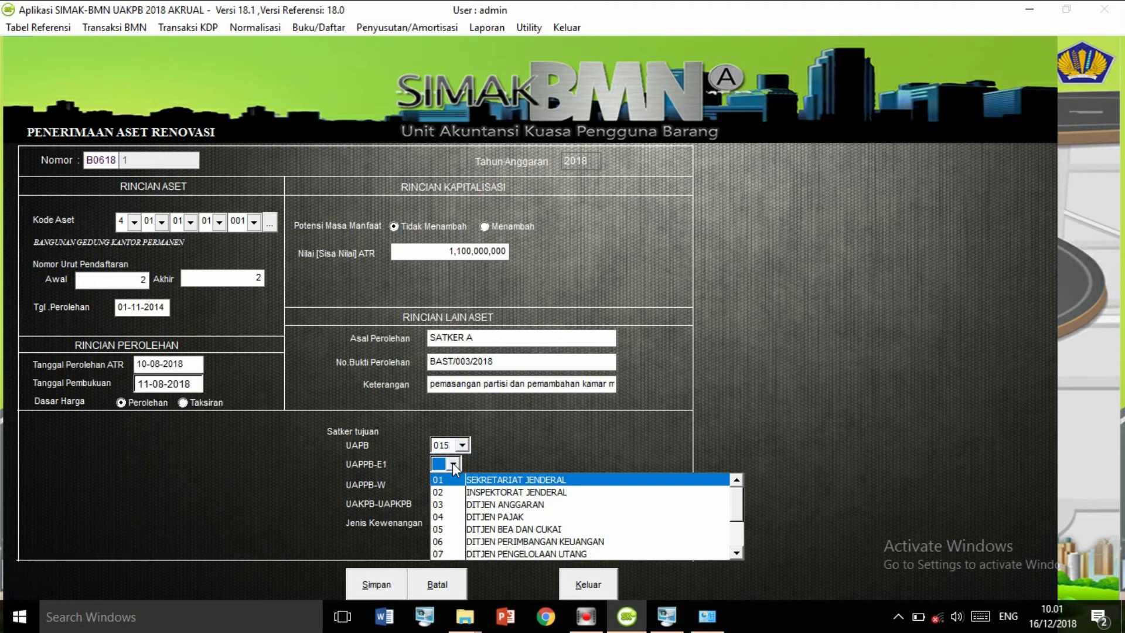
left_click(737, 554)
left_click(736, 553)
left_click(737, 553)
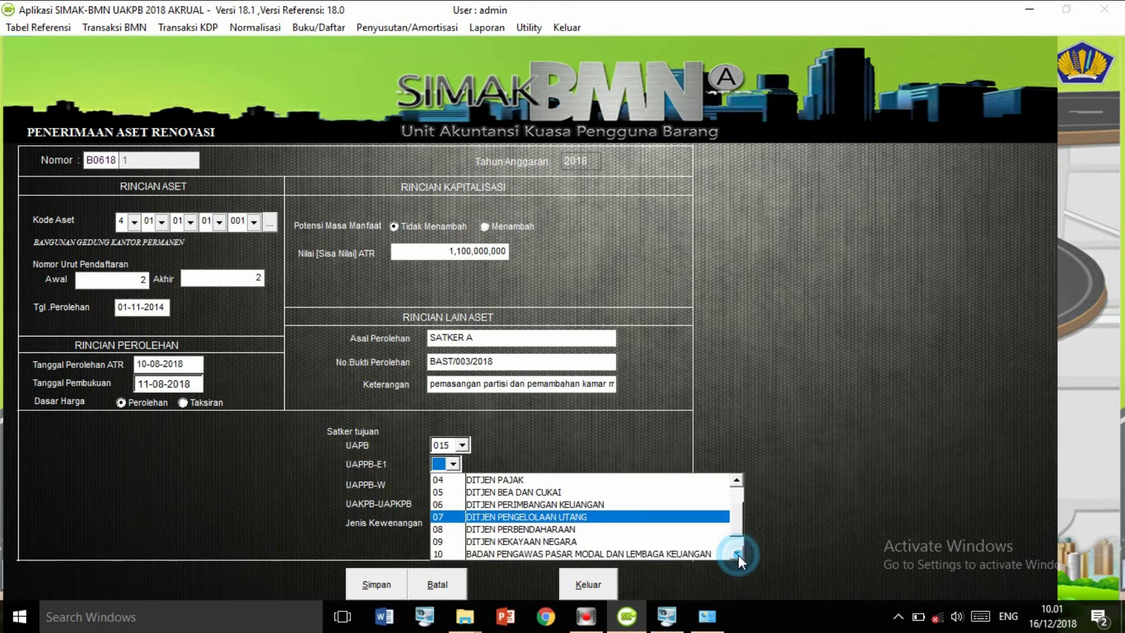
left_click(737, 553)
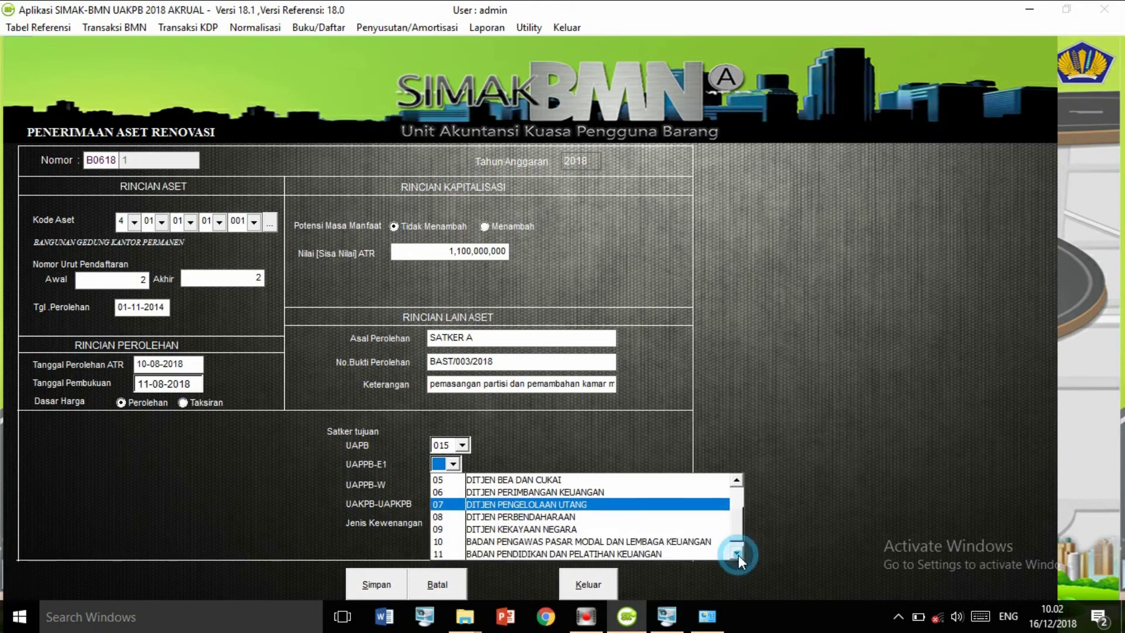
left_click(681, 556)
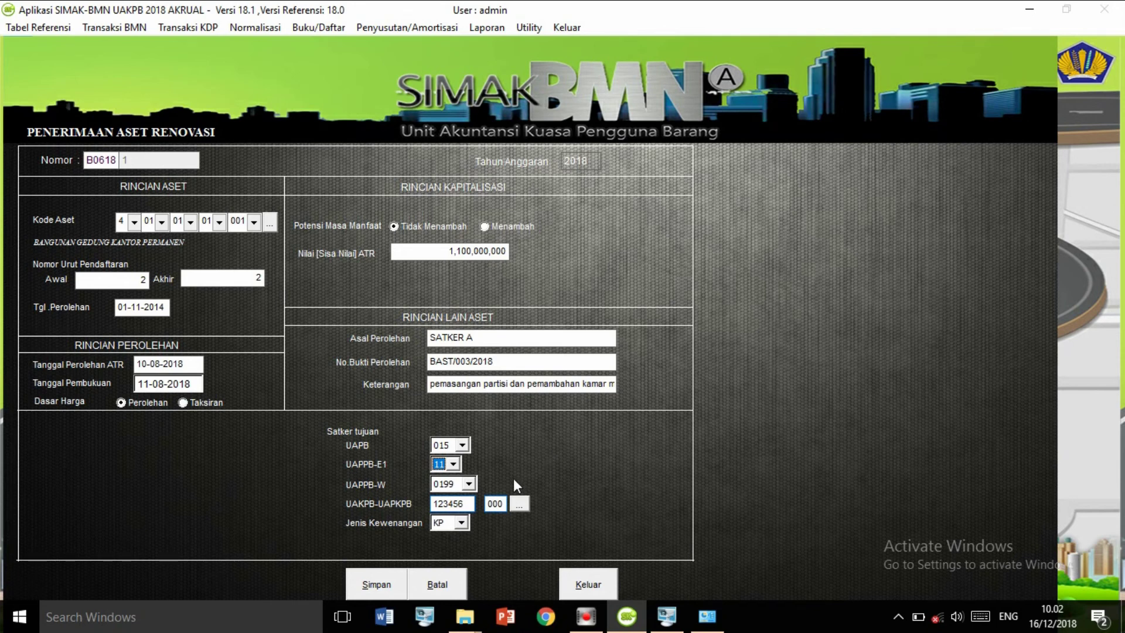
left_click(380, 586)
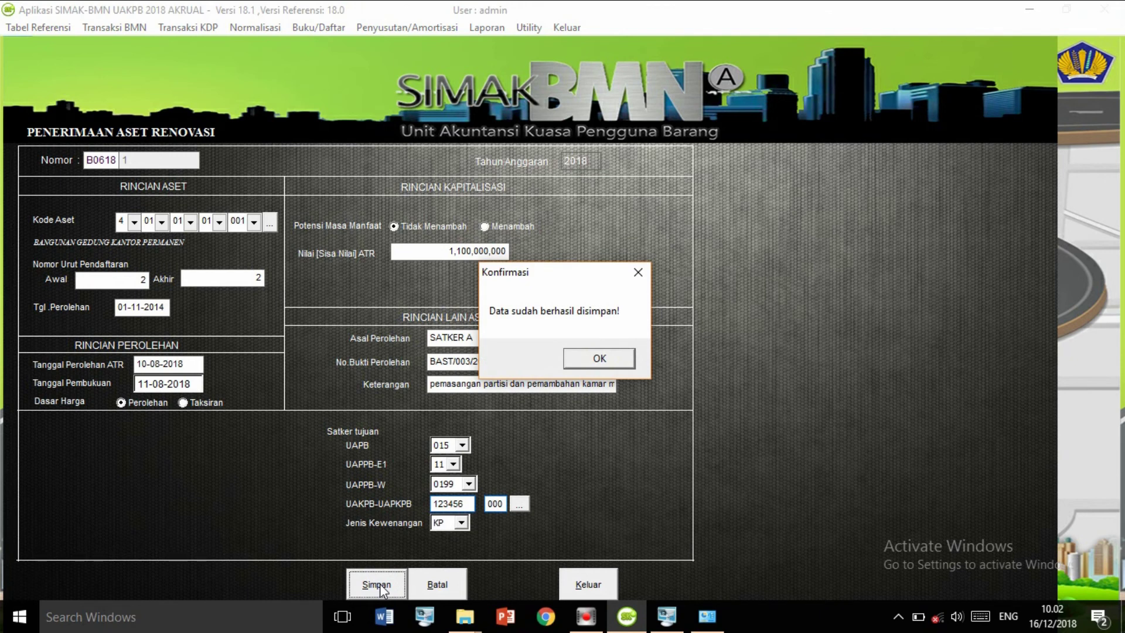